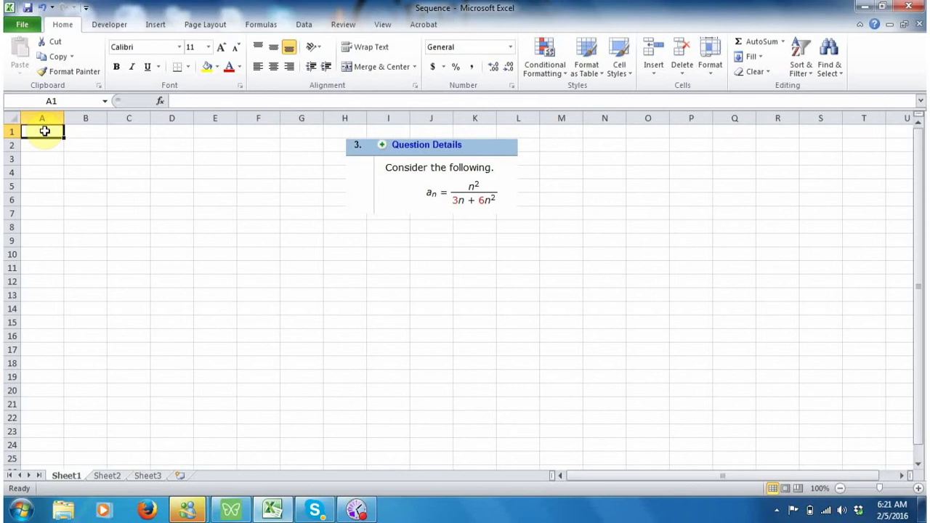
- Enter the column headers n in A1 and a_n in B1
type("n")
key("Tab")
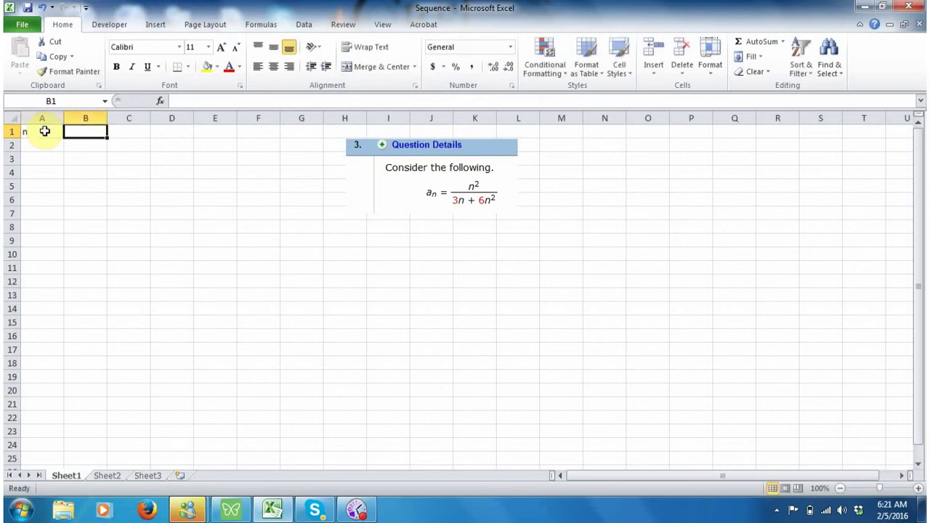
type("a_n")
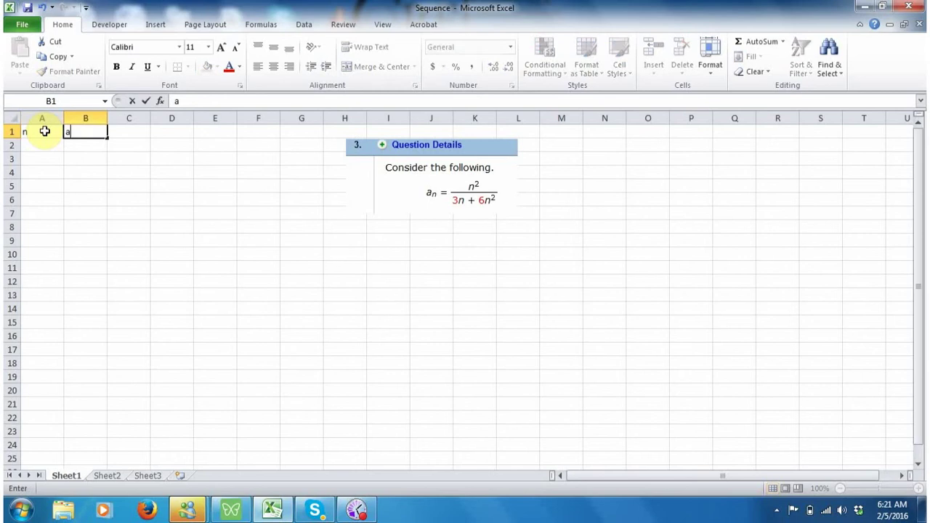
key("Return")
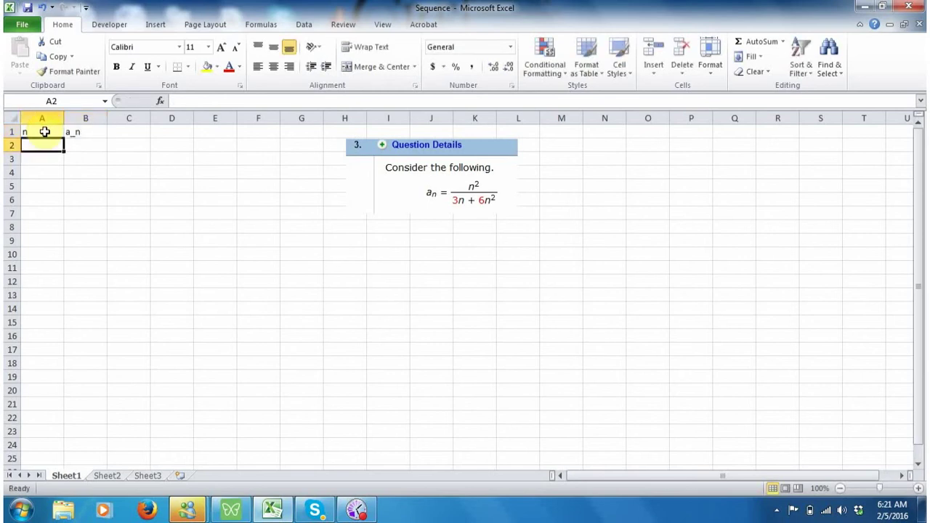
- Enter 1 in cell A2 as the first value of n
left_click(42, 130)
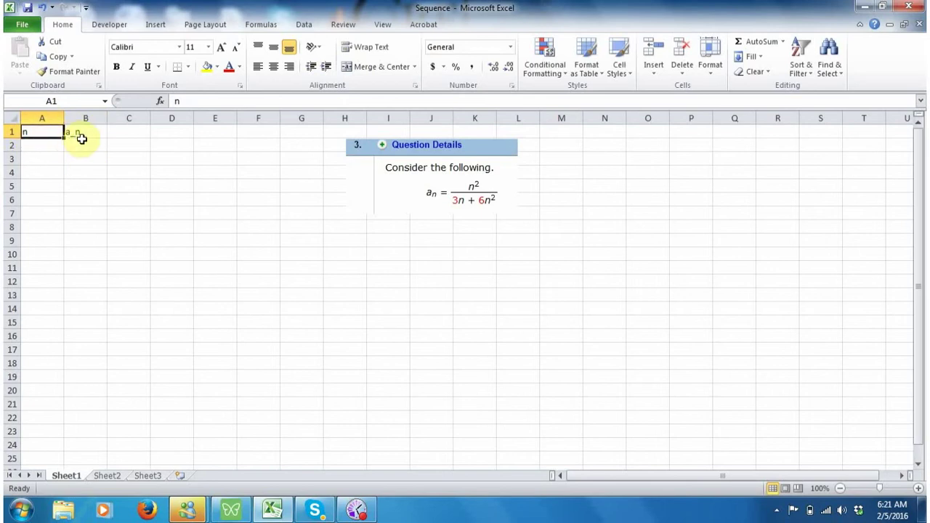
left_click(82, 146)
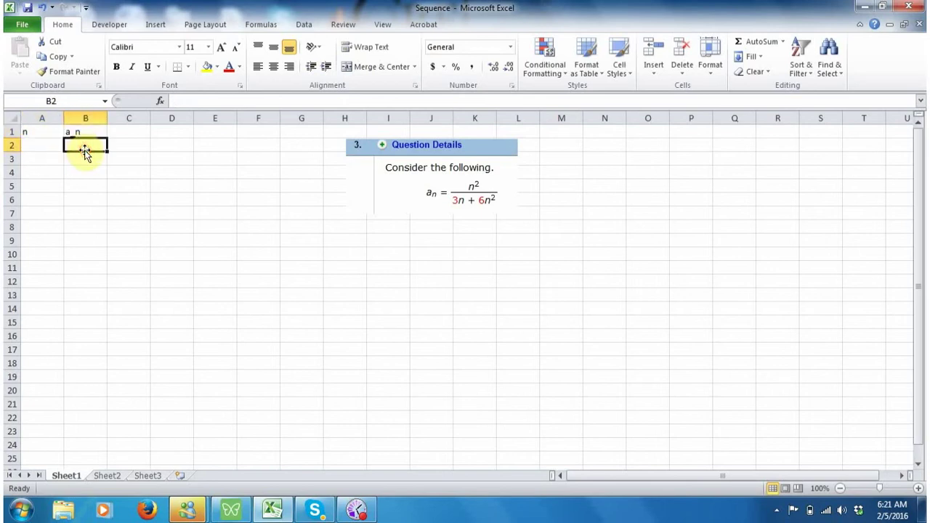
left_click(38, 146)
type("1")
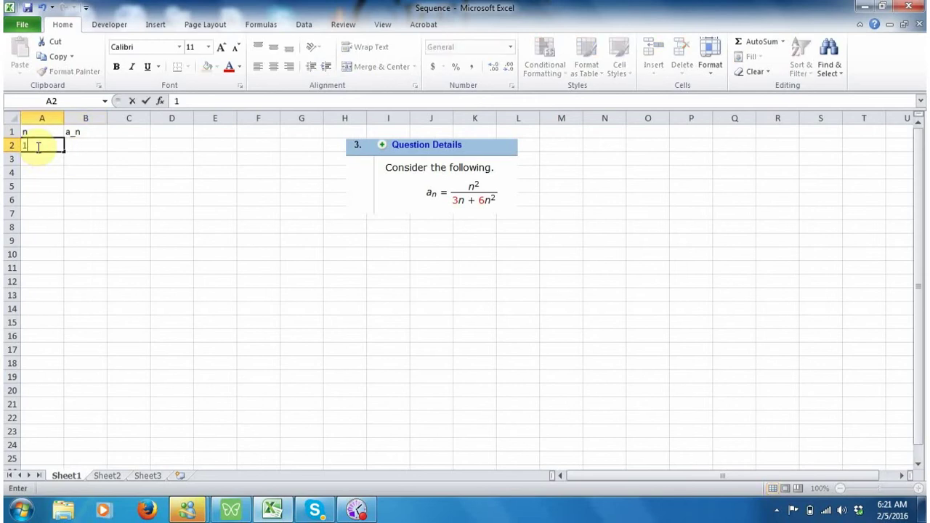
left_click(164, 174)
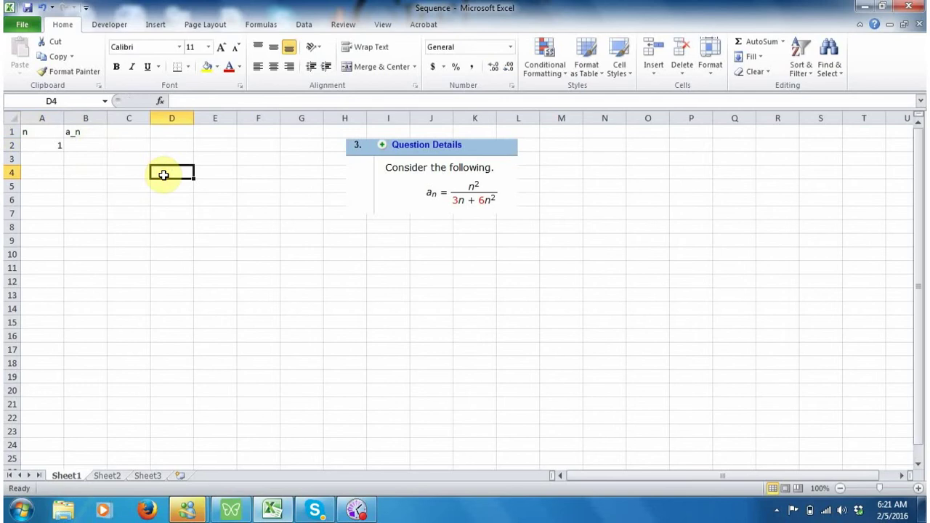
- Enter the sequence formula =a2^2/(3*a2+6*a2^2) in cell B2
left_click(99, 145)
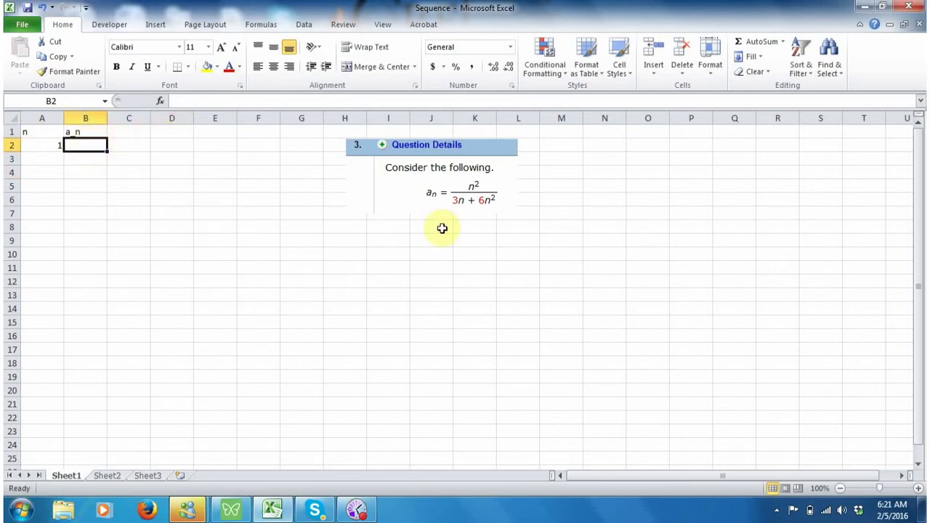
left_click(214, 101)
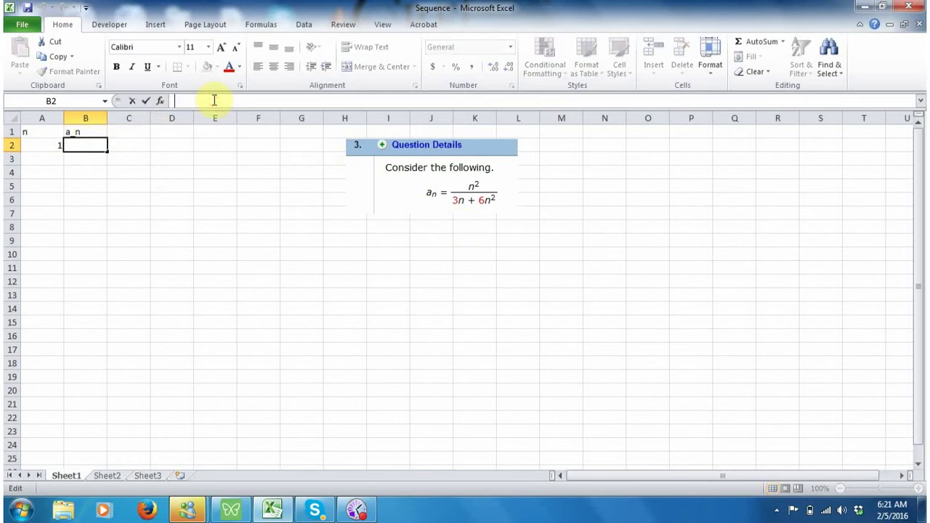
type("=")
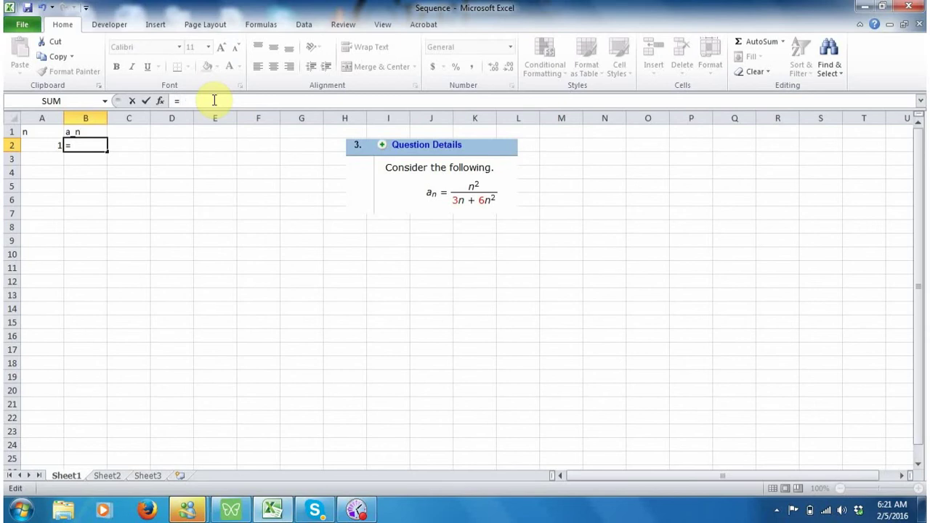
type("a2^2")
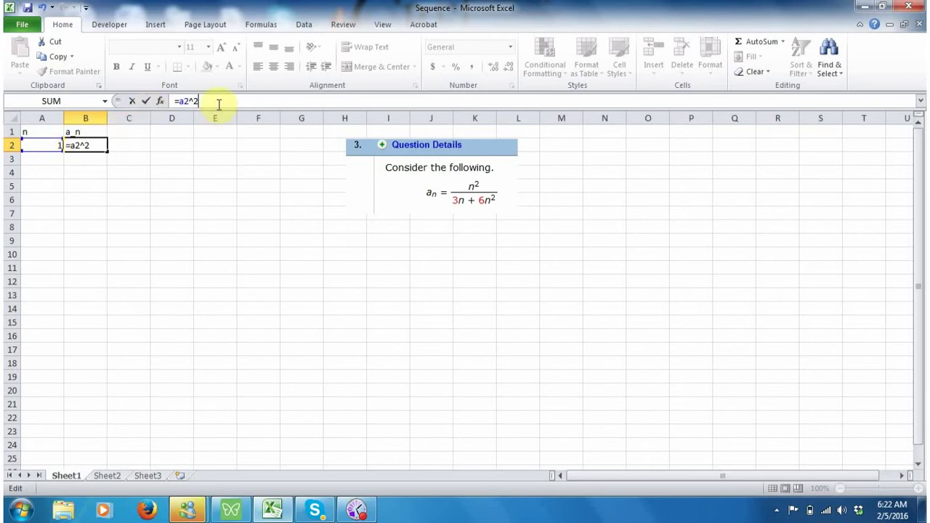
type("/(")
type("3*a2+6")
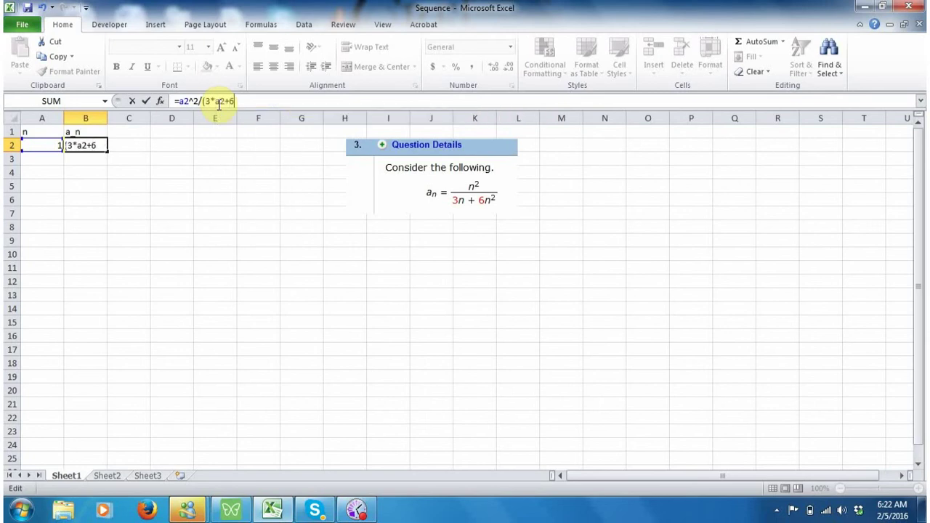
type("*a2^2)")
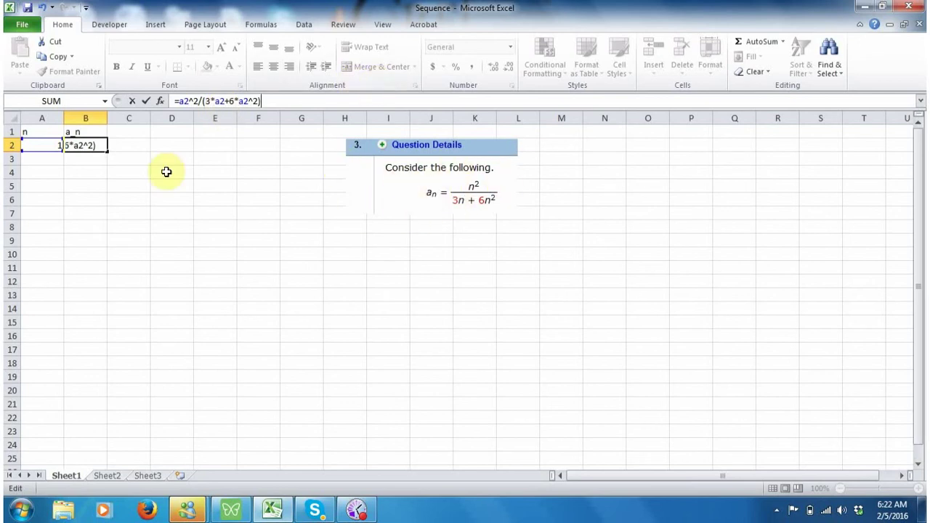
key("Return")
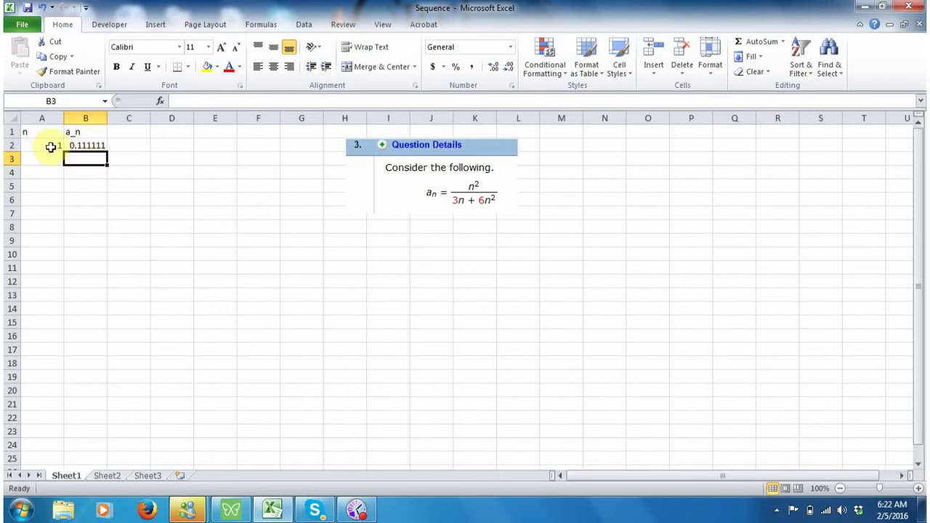
- Try to fill the n and a_n values in A2:B2 down through row 21 and check column A
left_click_drag(51, 148, 106, 145)
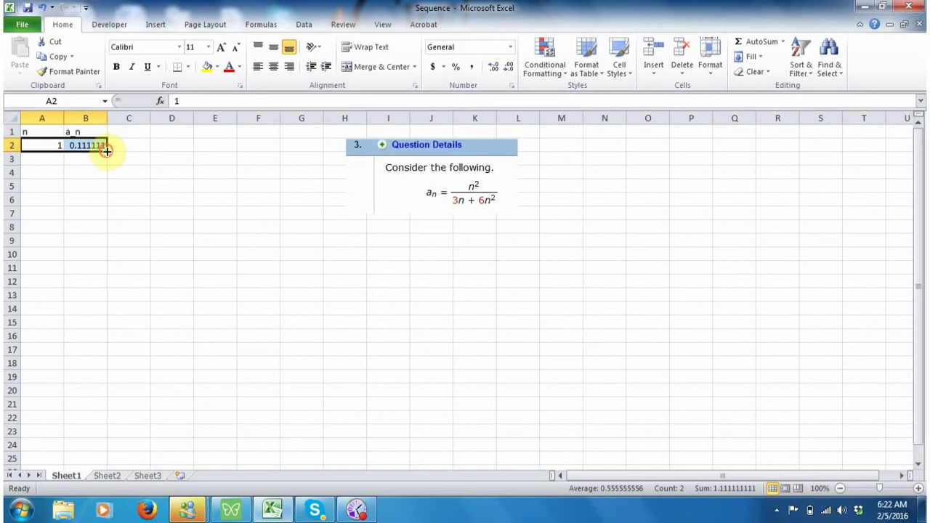
left_click_drag(106, 151, 94, 404)
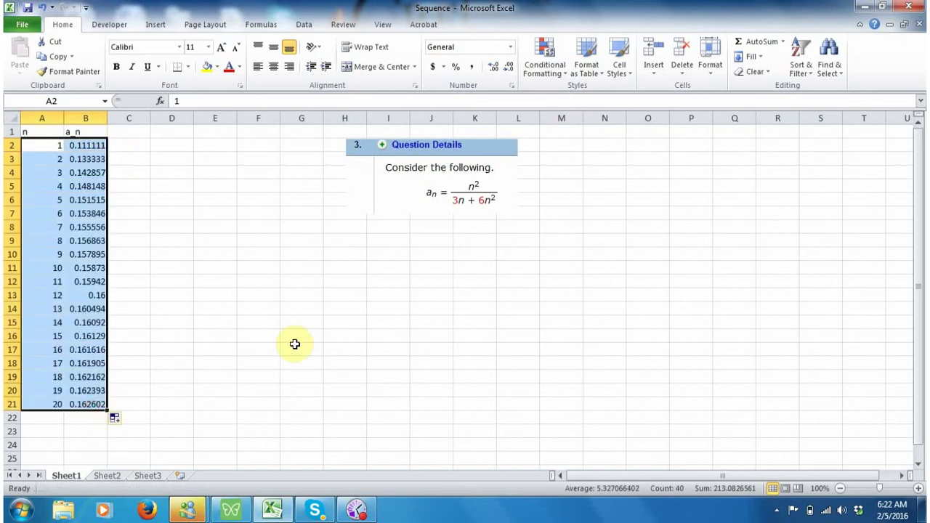
left_click(170, 225)
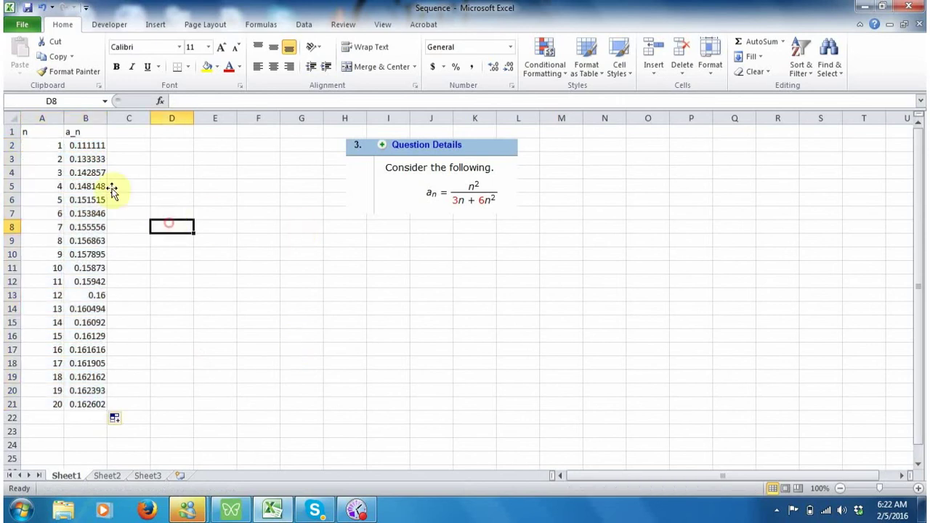
left_click(59, 156)
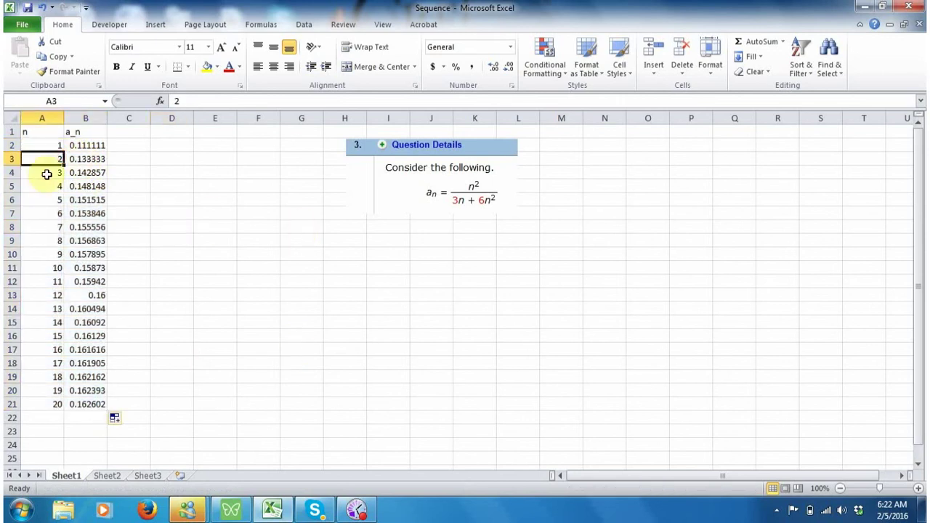
left_click(38, 176)
left_click(40, 199)
left_click(42, 254)
left_click(44, 376)
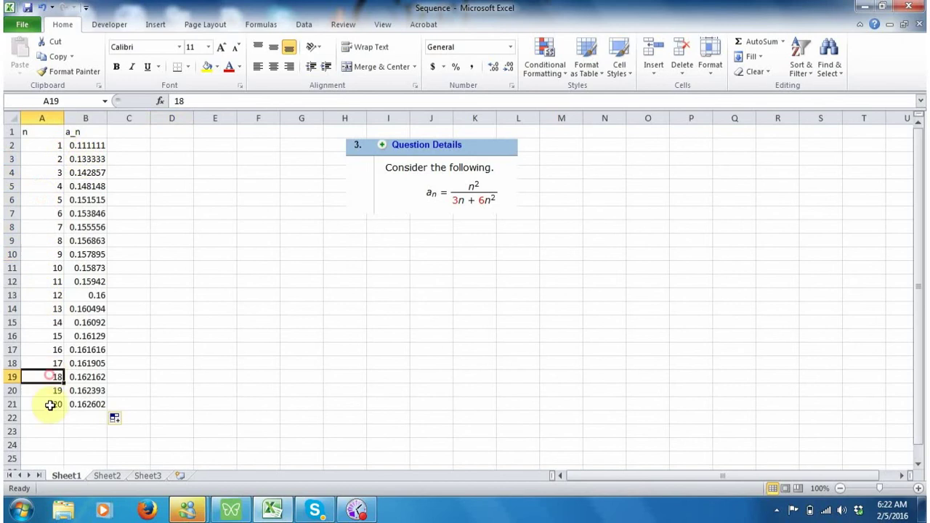
left_click(49, 404)
left_click(243, 318)
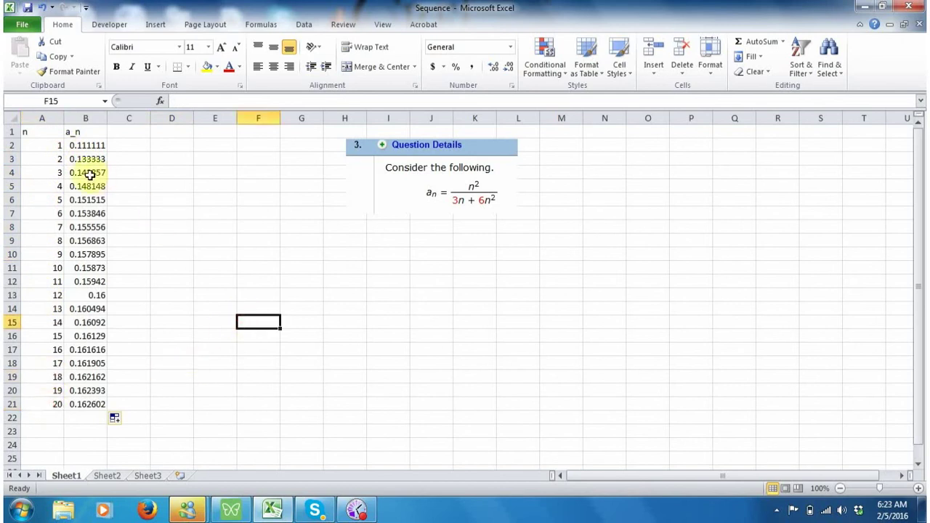
- Undo the fill of columns A and B
left_click(42, 8)
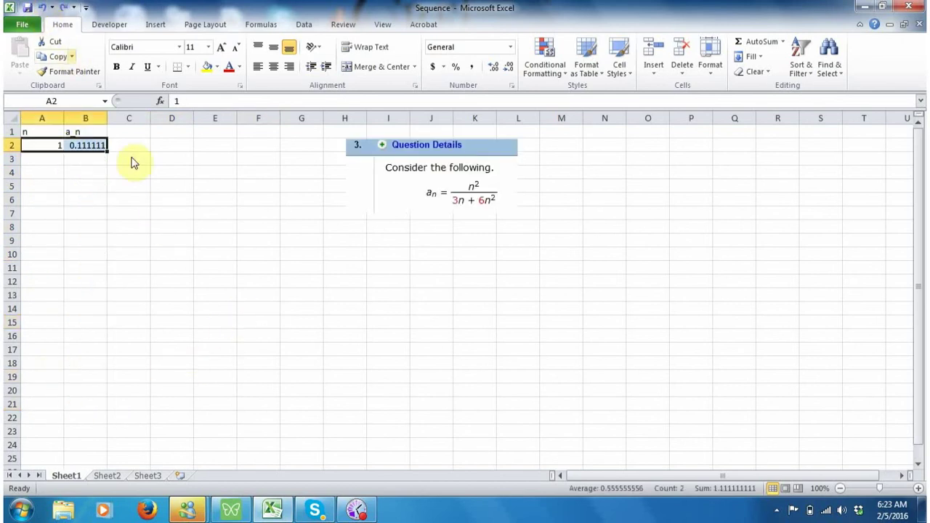
left_click(140, 183)
- Enter the formula =a2+1 in cell A3 to increment n by one
left_click(53, 158)
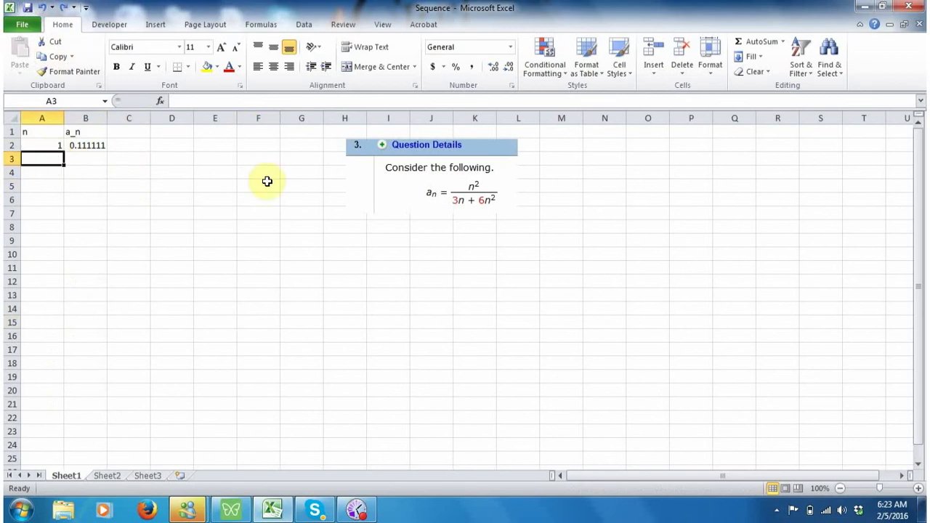
type("=")
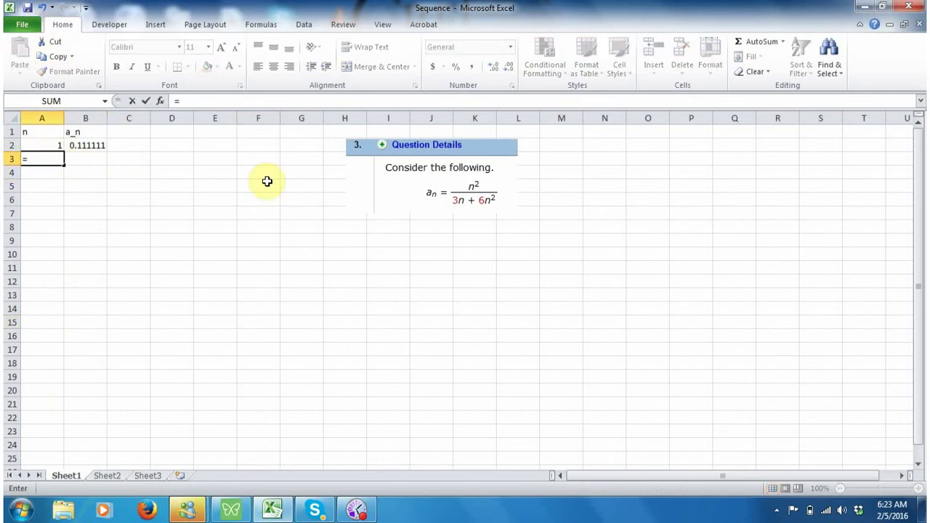
type("a2+1")
key("Return")
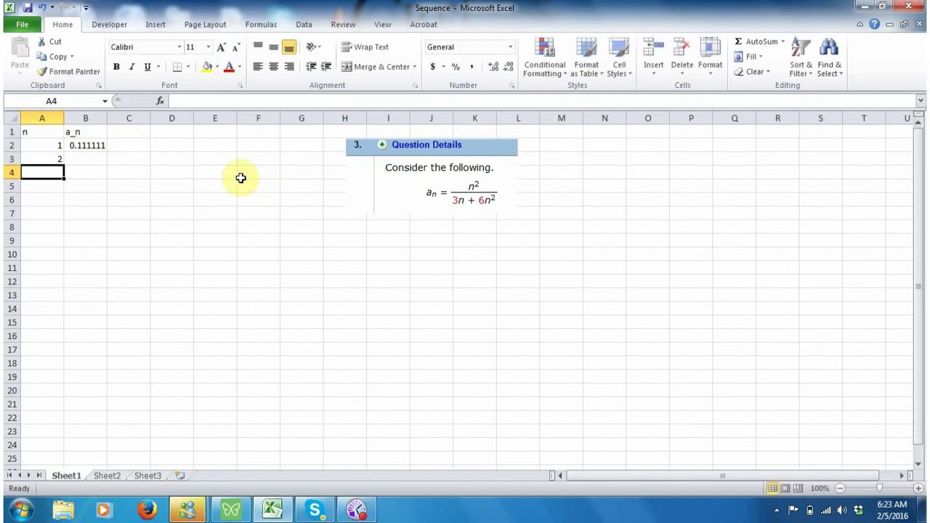
- Copy the a_n formula from B2 into B3 and fill A3:B3 down through row 22
left_click(101, 149)
left_click_drag(107, 152, 107, 164)
left_click(138, 156)
left_click_drag(46, 157, 106, 419)
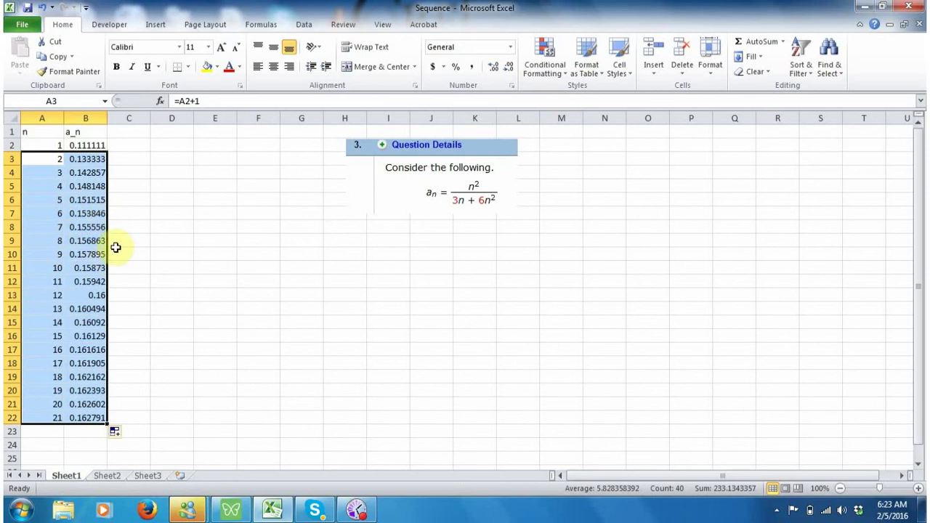
left_click(141, 241)
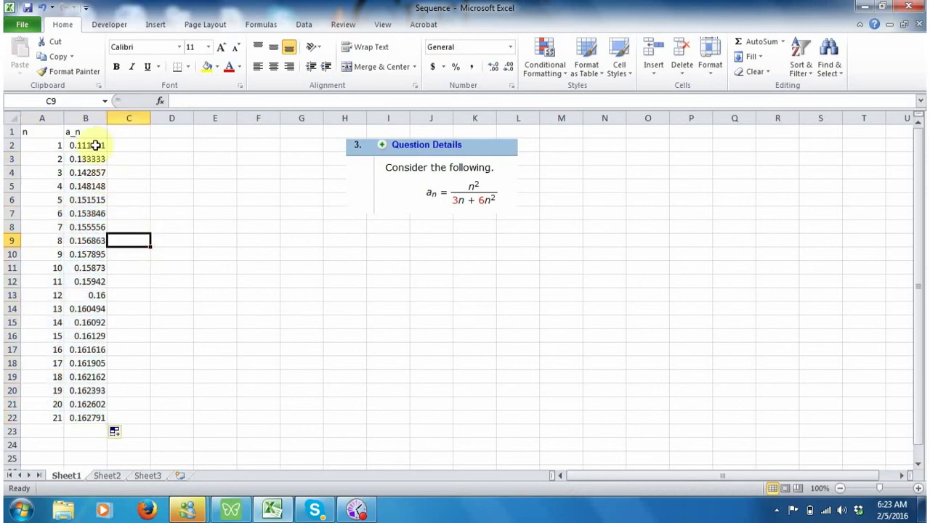
- Format column B as Number with 4 decimal places
left_click(91, 117)
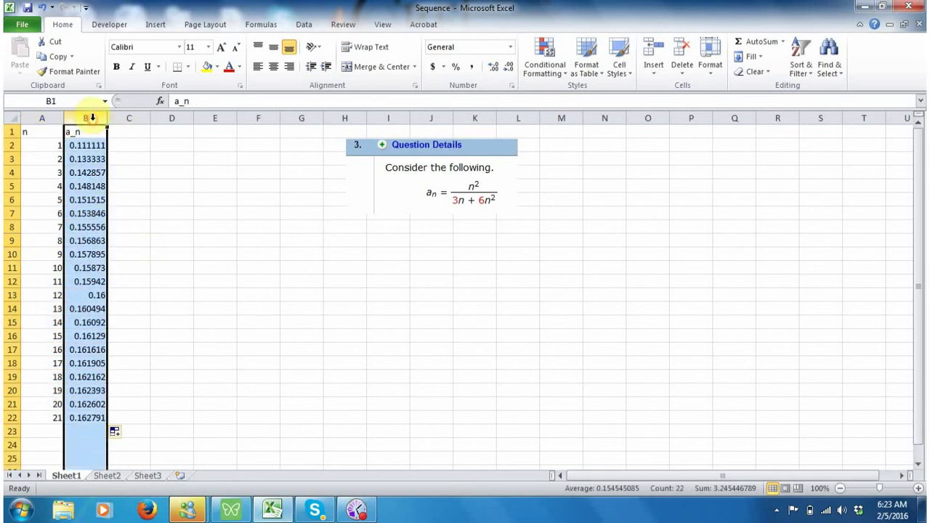
right_click(92, 220)
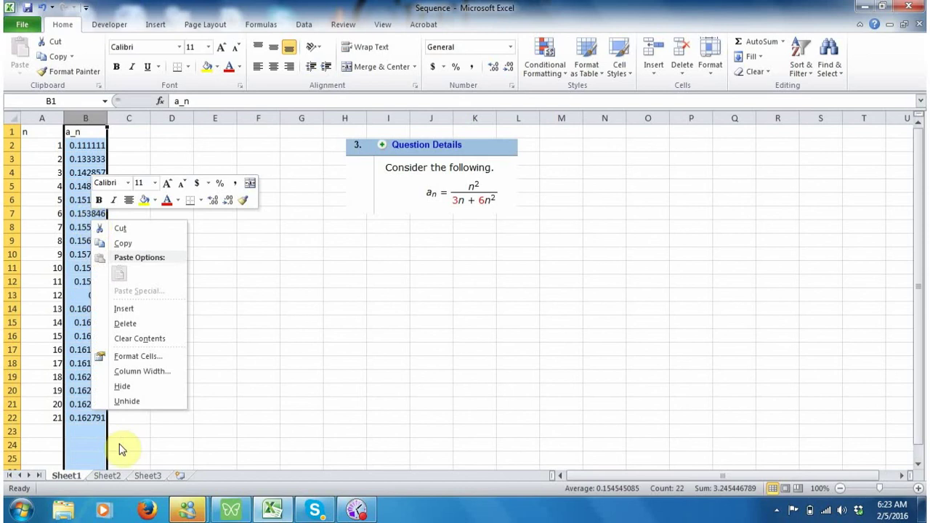
left_click(156, 353)
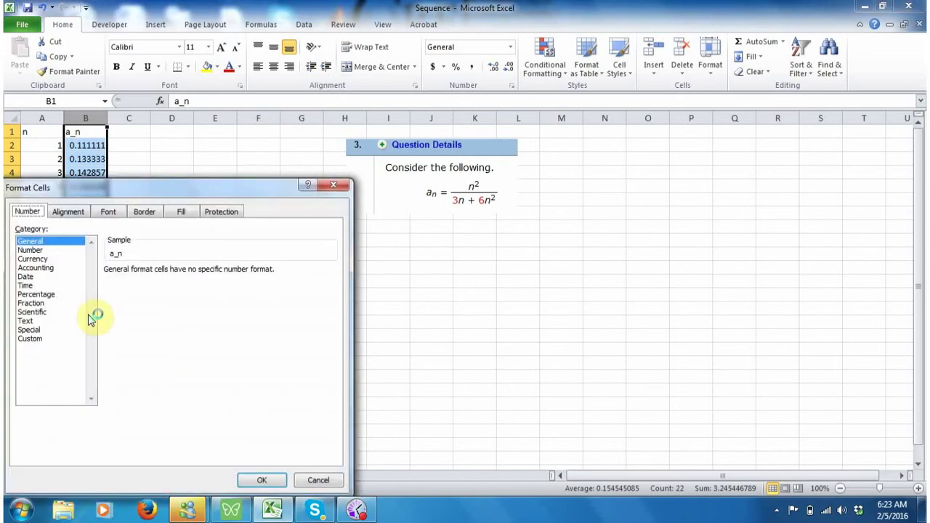
left_click(33, 250)
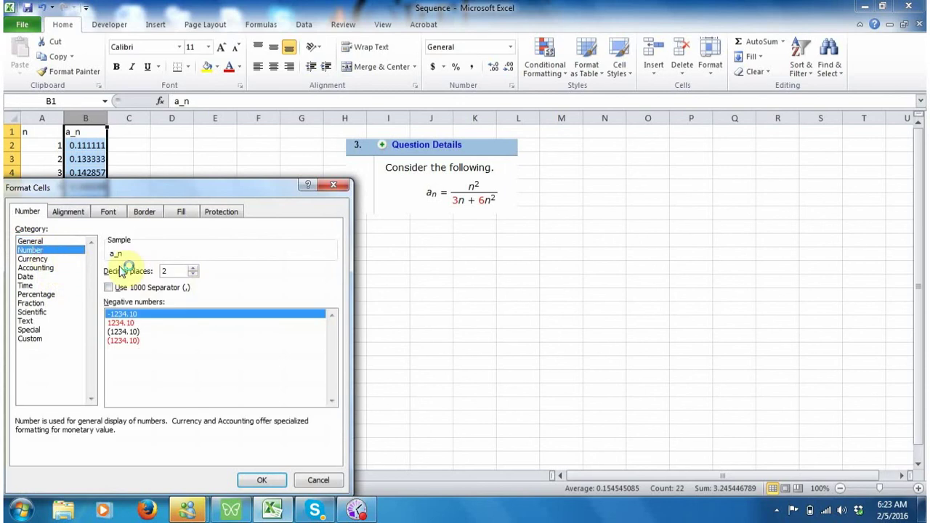
left_click(191, 267)
left_click(192, 268)
left_click(260, 480)
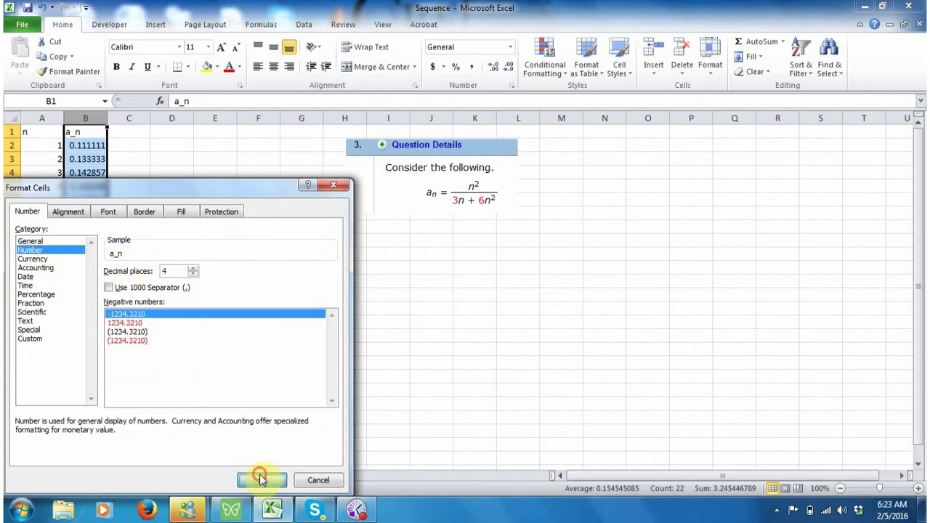
left_click(258, 349)
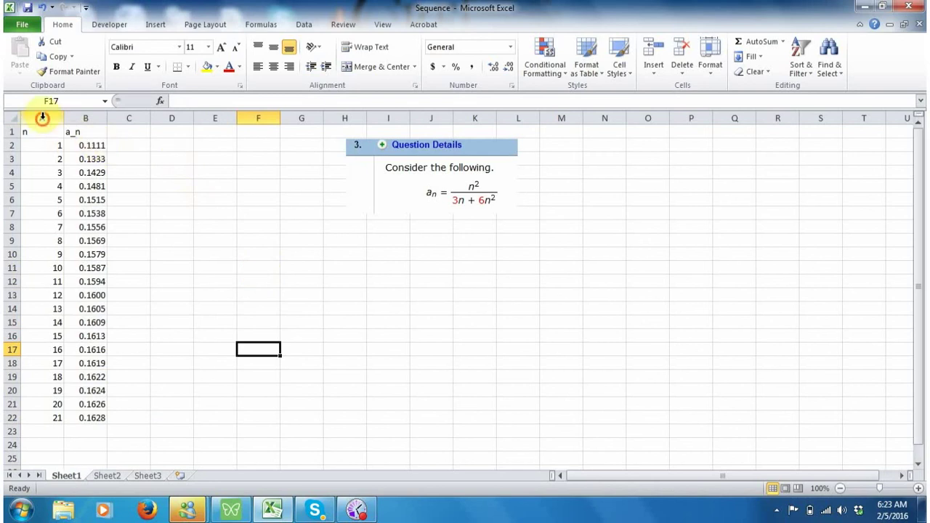
- Insert a markers-only scatter chart of a_n against n from columns A and B
left_click_drag(43, 117, 69, 120)
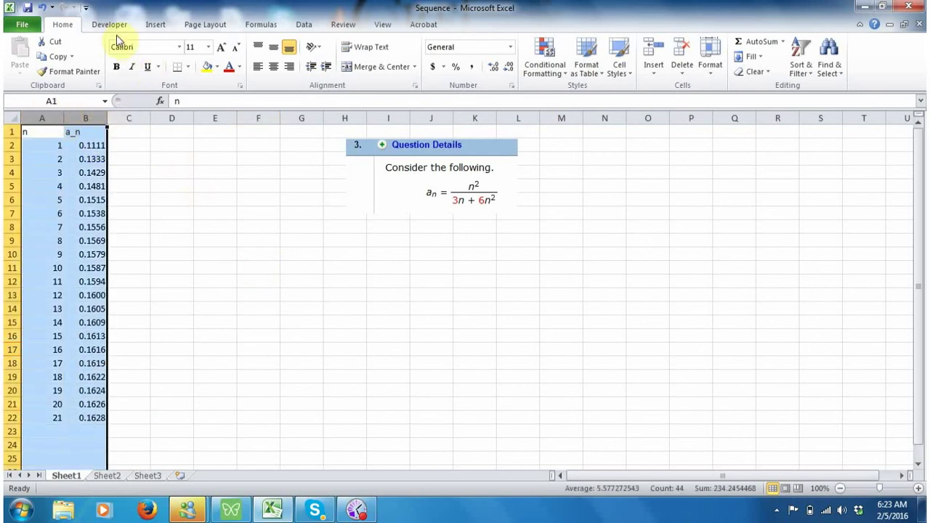
left_click(156, 26)
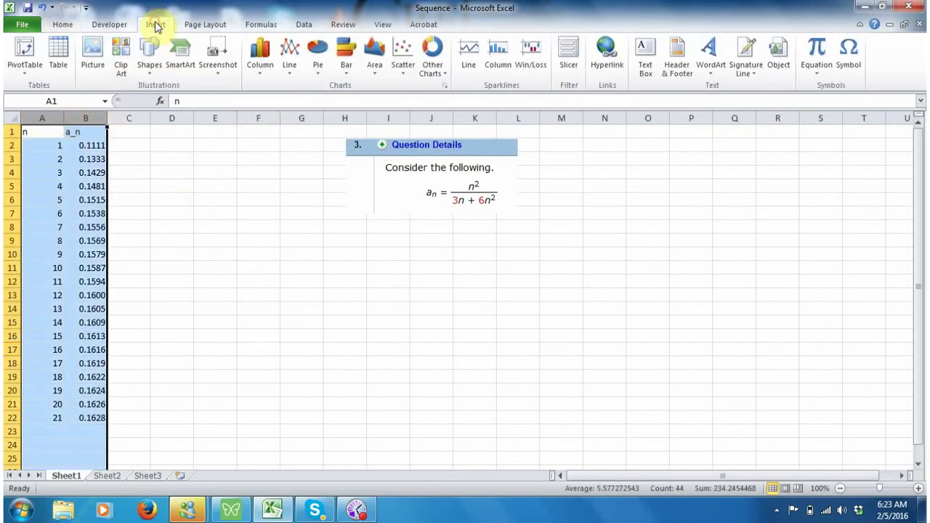
left_click(404, 69)
left_click(408, 112)
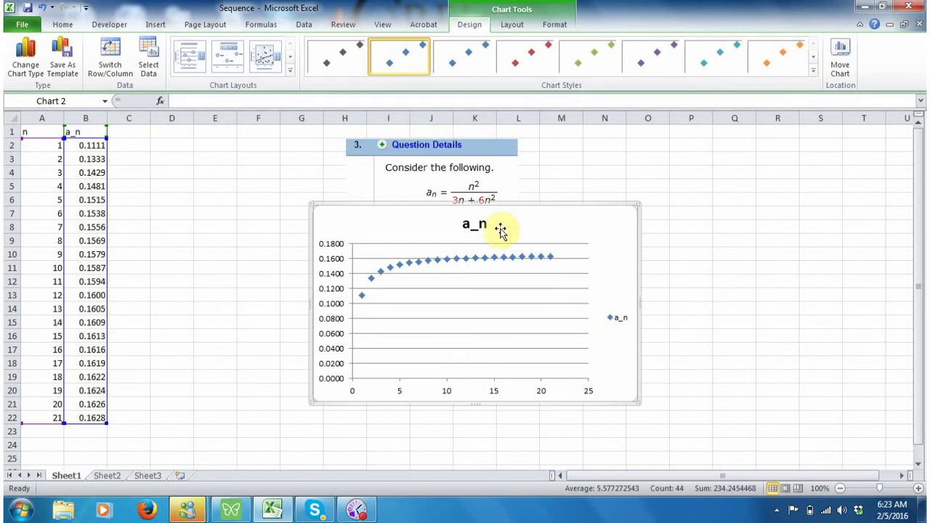
- Move the scatter chart closer to the data columns and fill A22:B22 down through row 128
left_click_drag(523, 203, 365, 207)
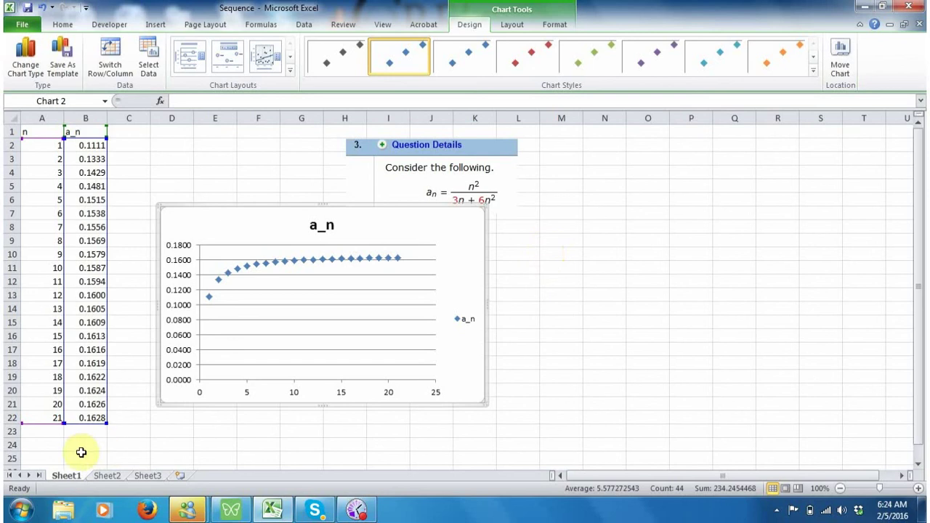
left_click(30, 423)
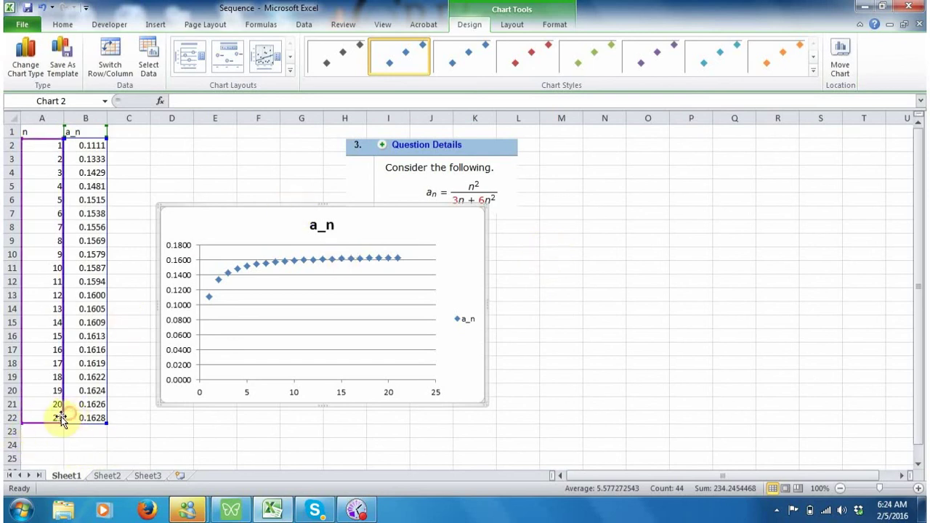
left_click_drag(58, 417, 105, 474)
left_click_drag(105, 500, 106, 500)
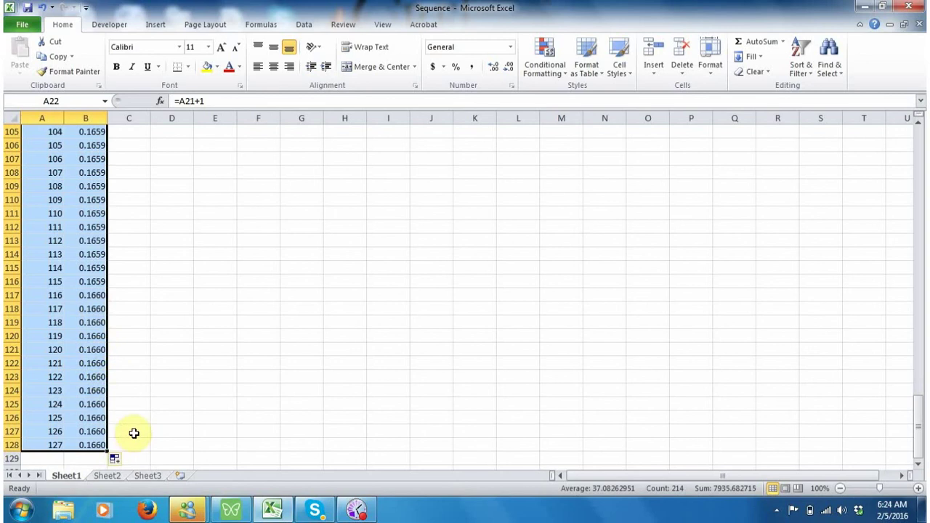
left_click(134, 433)
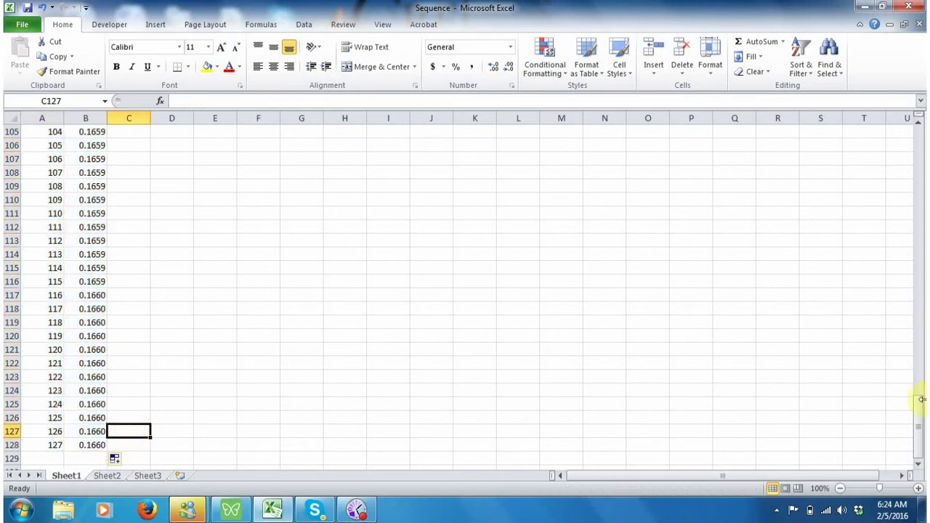
- Delete the existing a_n scatter chart from the worksheet
left_click_drag(918, 407, 851, 117)
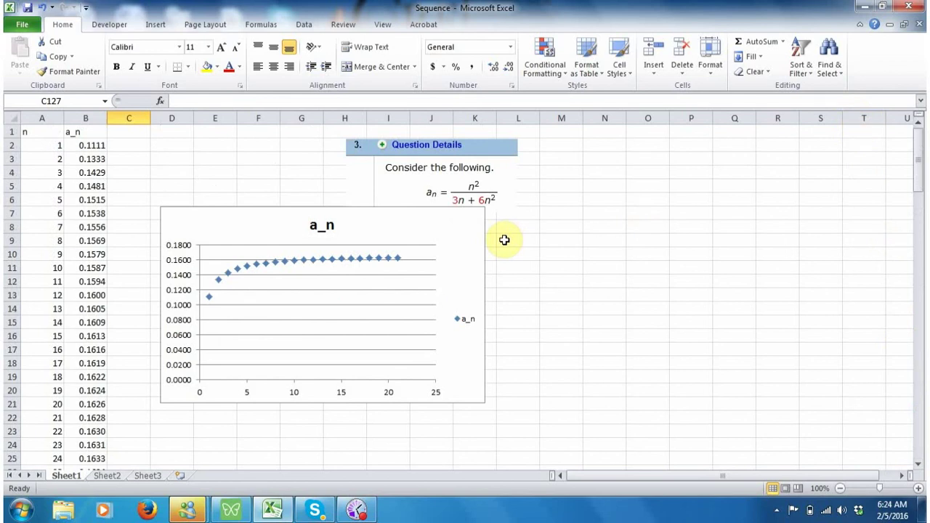
left_click(315, 209)
key("Delete")
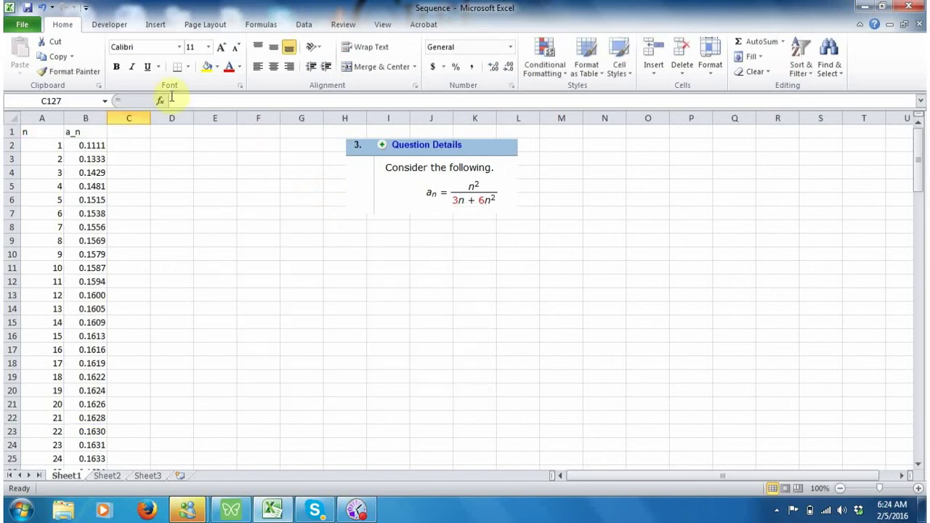
- Insert a new markers-only scatter chart of a_n against n from the extended columns A and B
left_click_drag(42, 109, 73, 114)
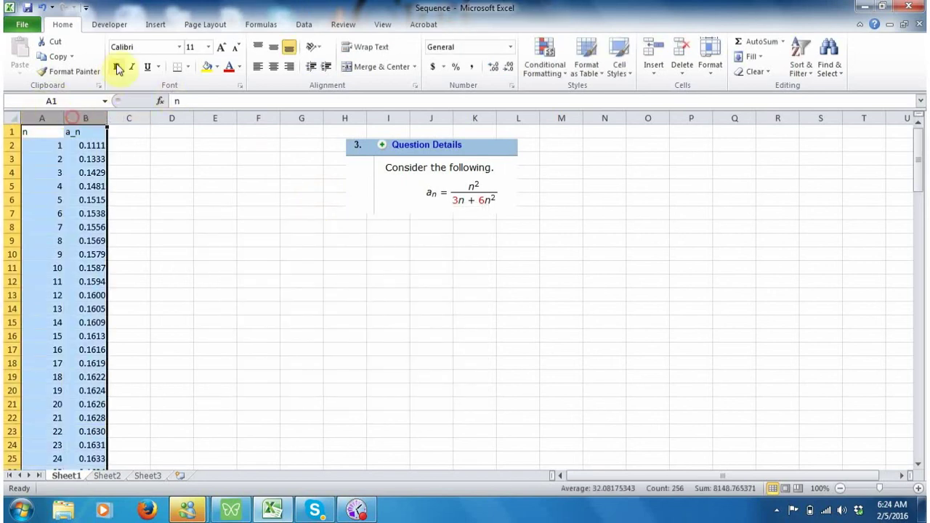
left_click(155, 24)
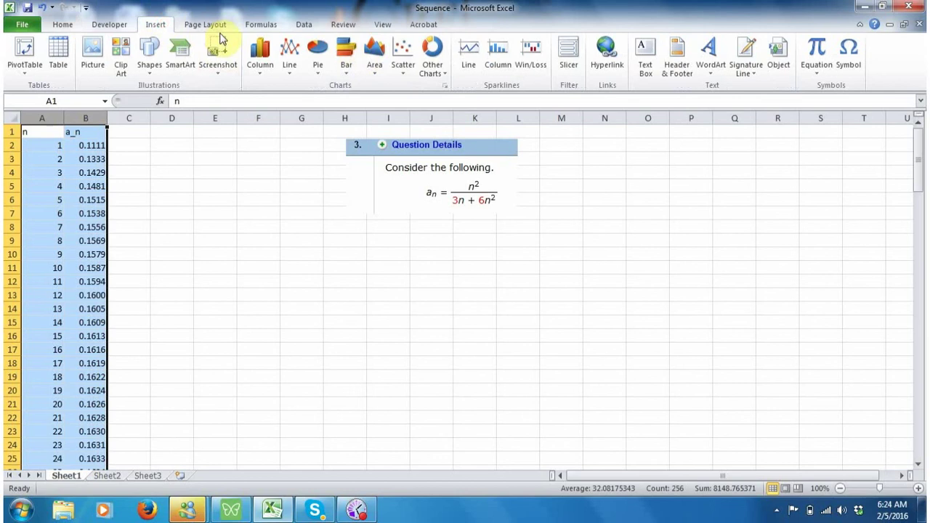
left_click(402, 57)
left_click(406, 111)
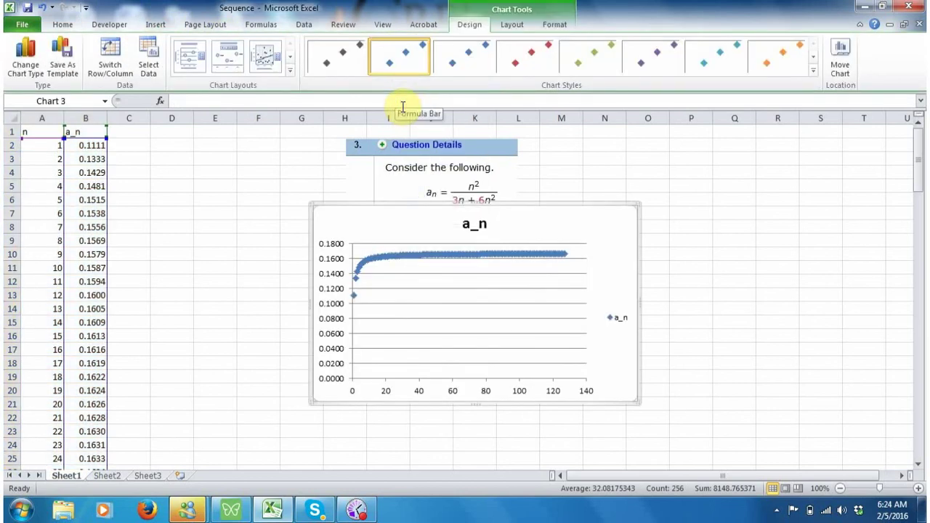